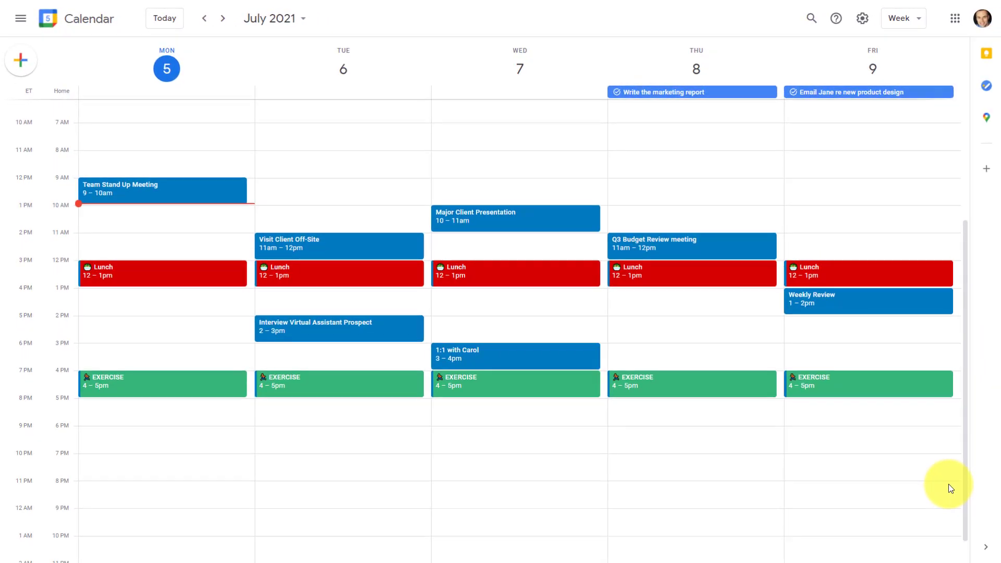
Step: Open the task list beside the calendar and review an email task and the Write 2020 financial report task
scroll(837, 303, "down", 1)
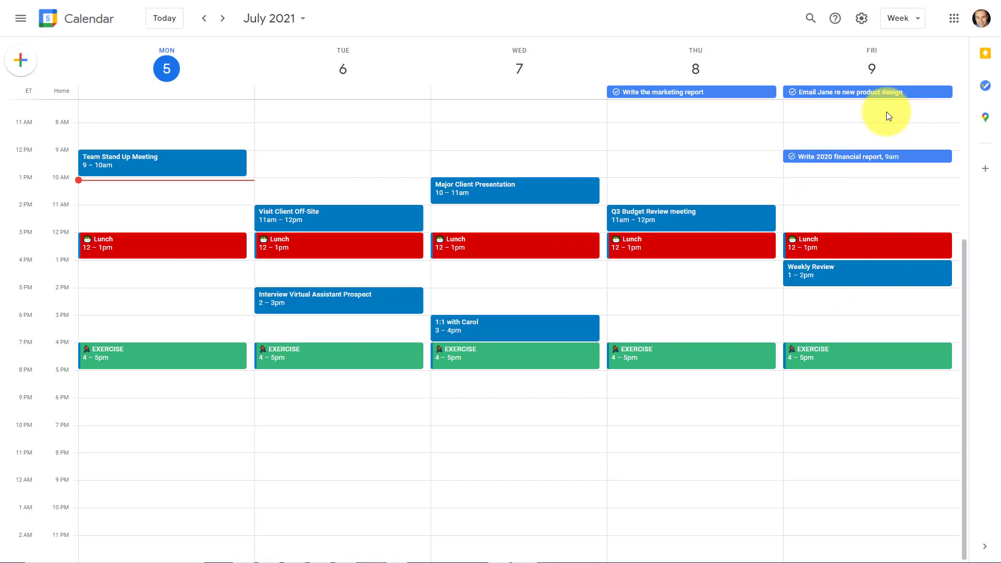
left_click(987, 89)
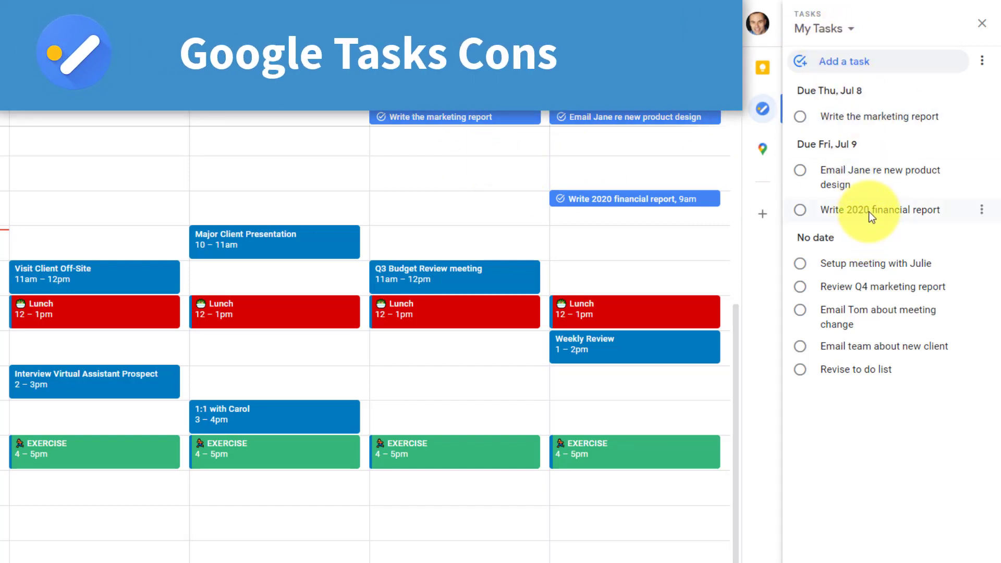
left_click(859, 165)
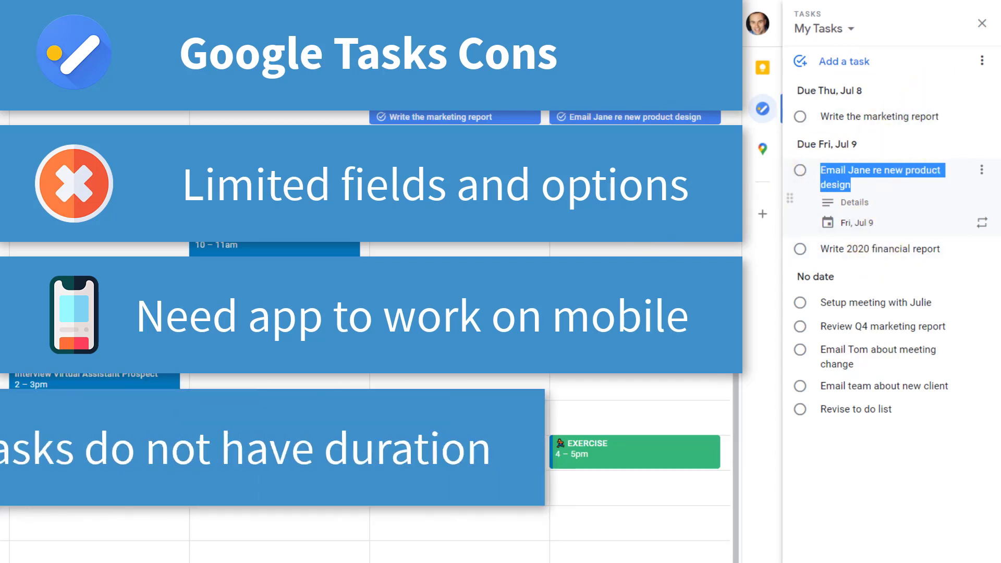
key("Escape")
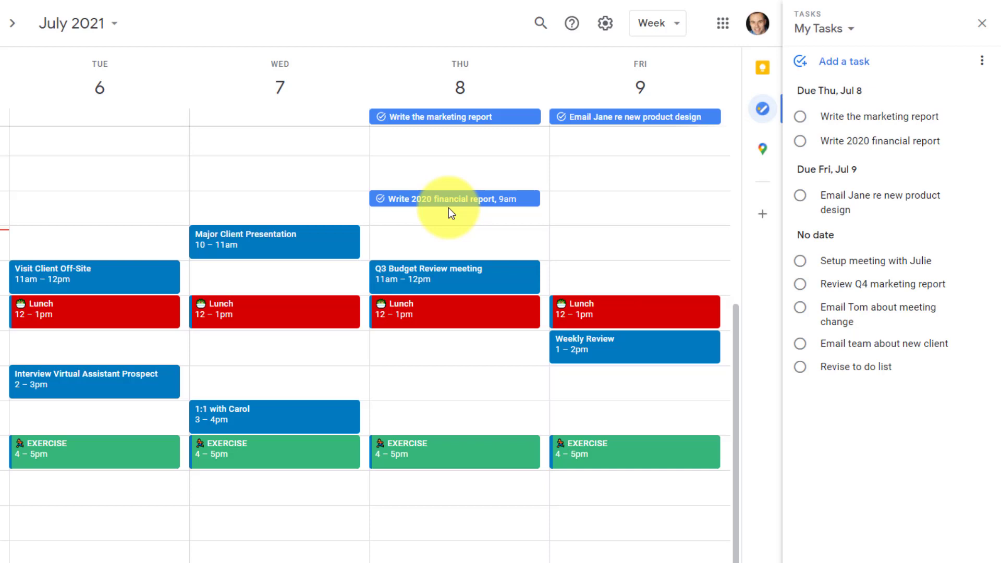
left_click(452, 203)
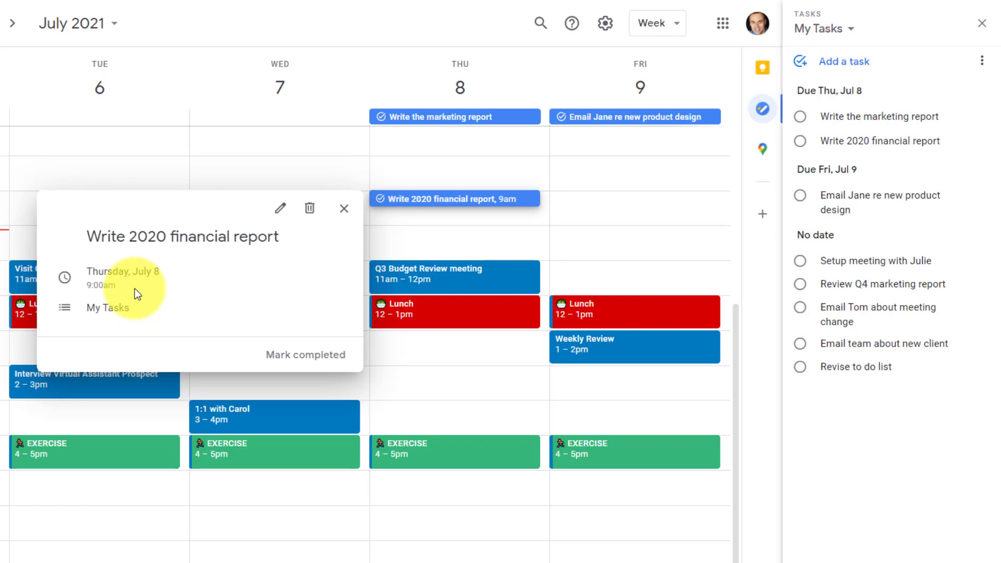
left_click(344, 208)
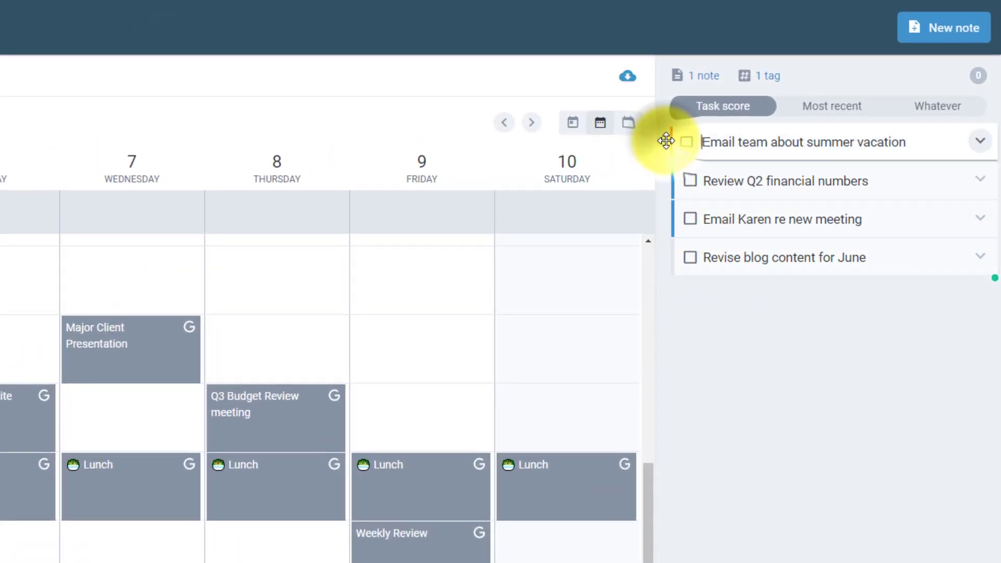
Step: Schedule Email team about summer vacation on Friday morning, Revise blog content for June on Saturday, and one more task
left_click_drag(664, 140, 407, 331)
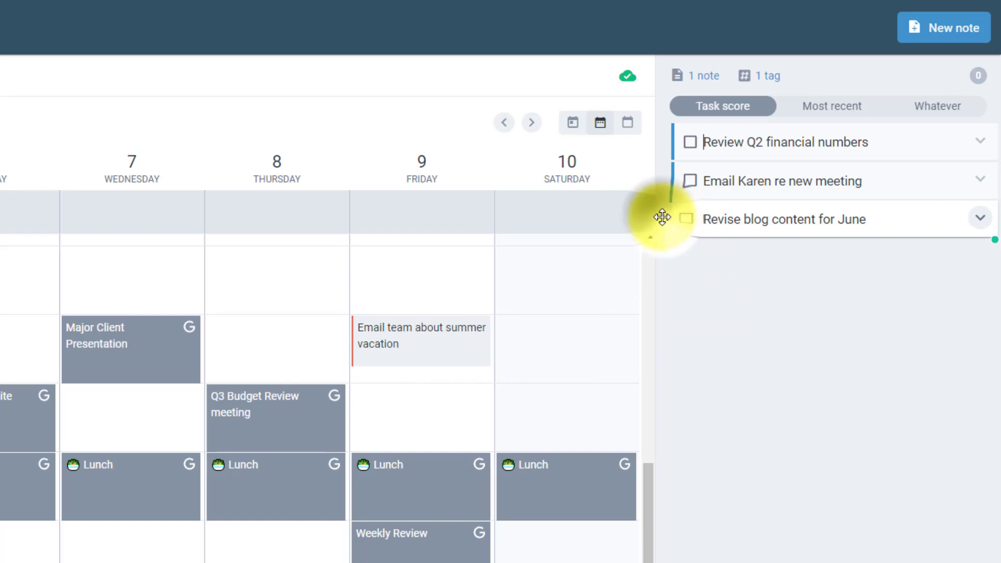
left_click_drag(662, 217, 543, 339)
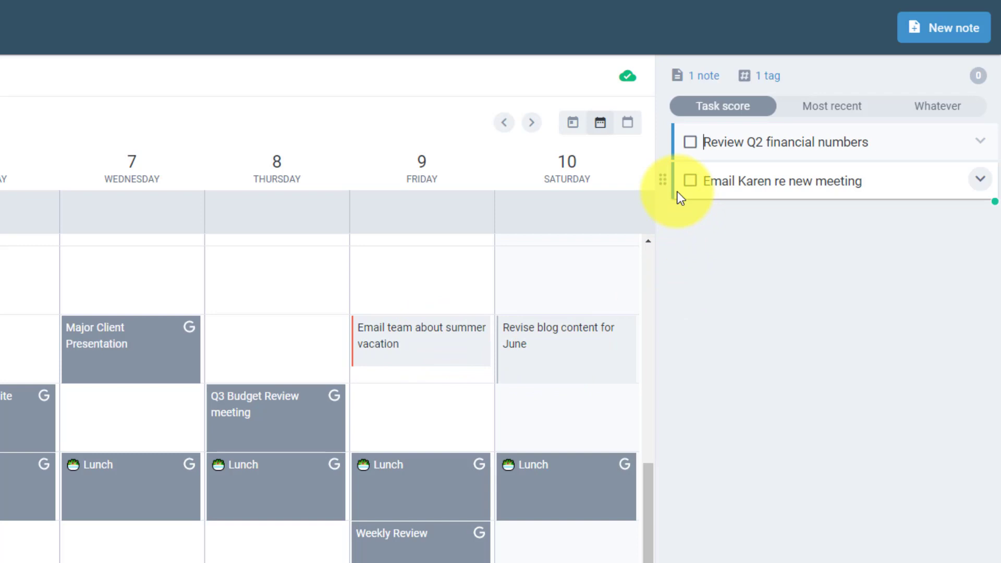
left_click_drag(677, 190, 425, 384)
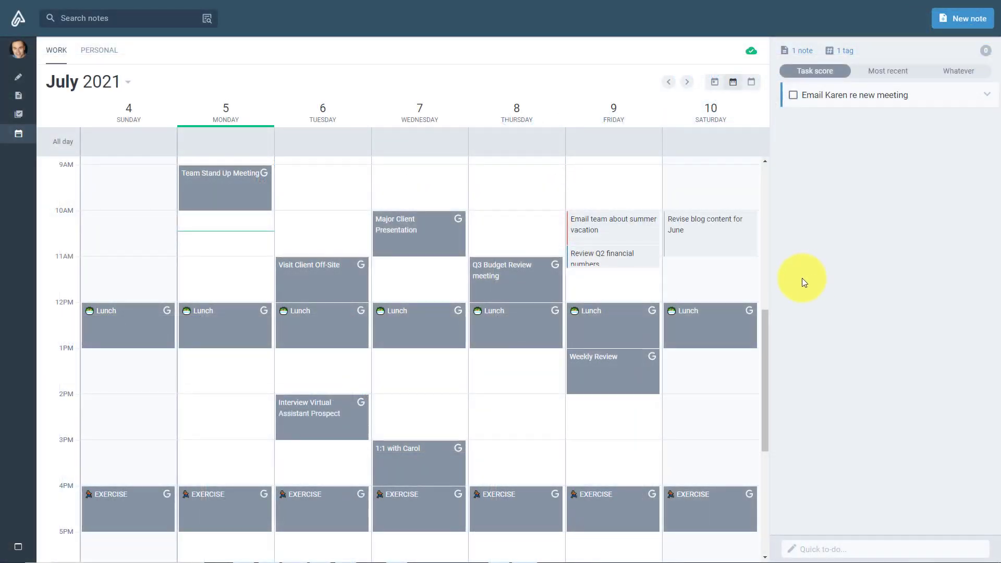
left_click(613, 232)
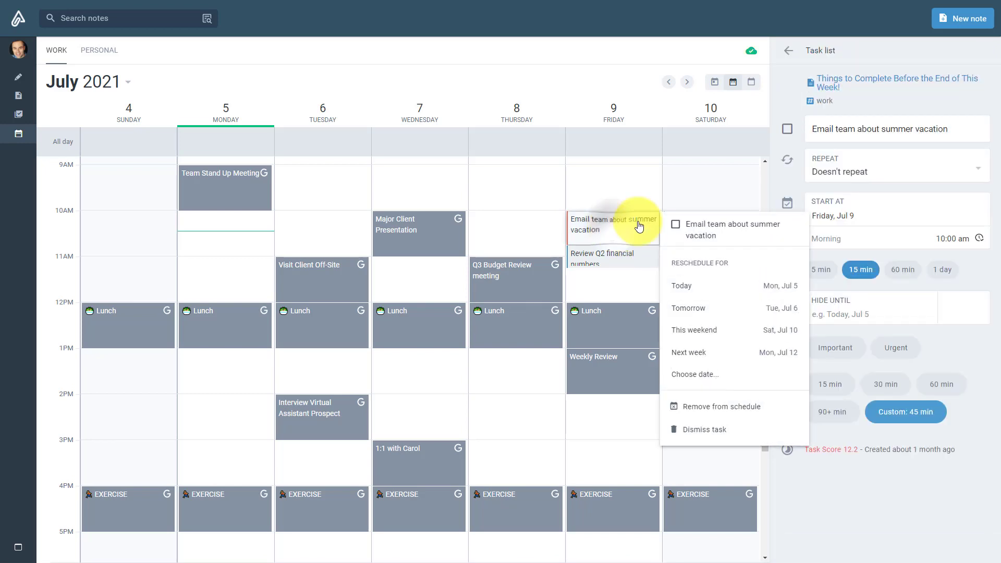
left_click(781, 180)
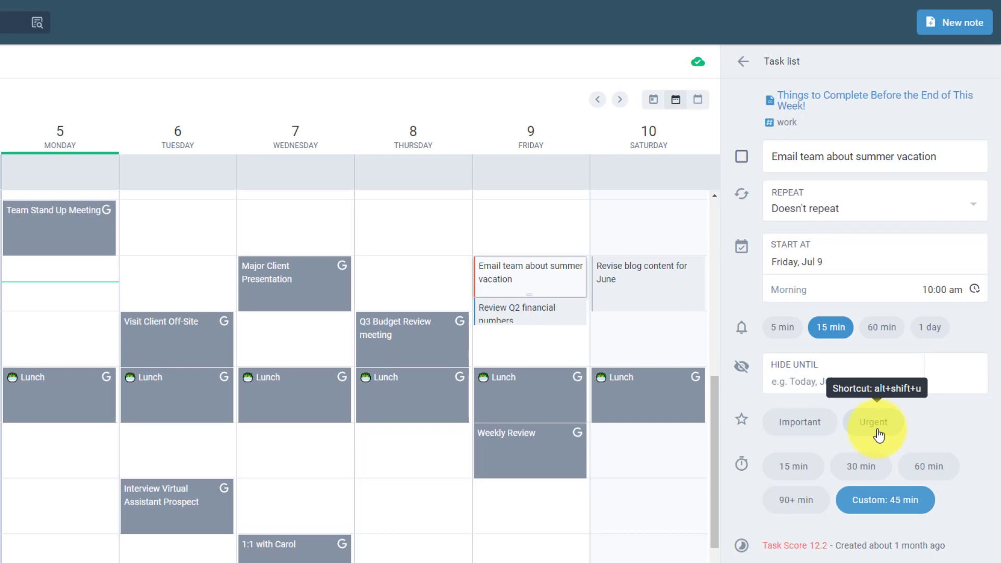
left_click(743, 61)
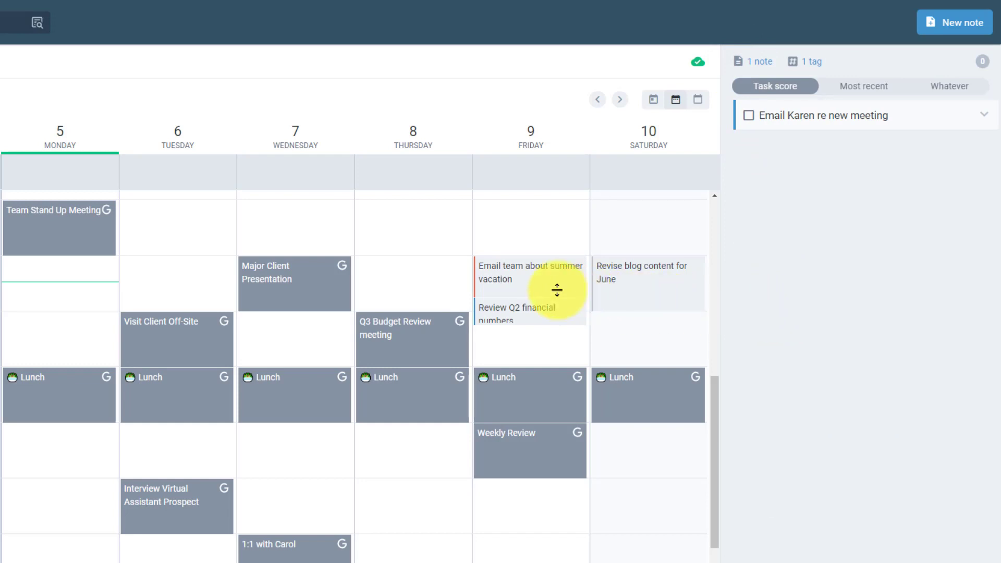
Step: Unschedule Revise blog content for June and bring up the synced Google Calendar week
left_click_drag(623, 283, 784, 296)
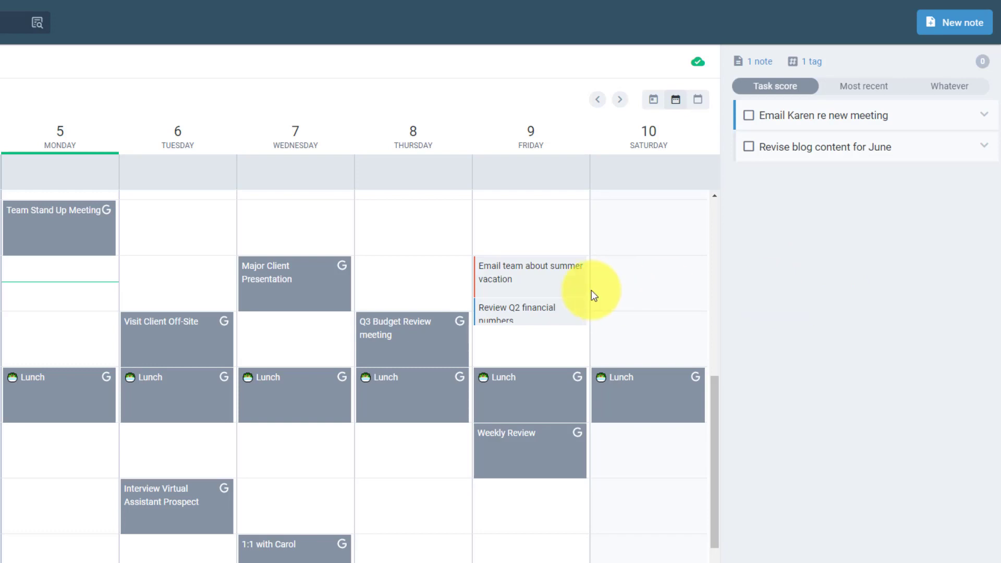
left_click_drag(527, 283, 841, 258)
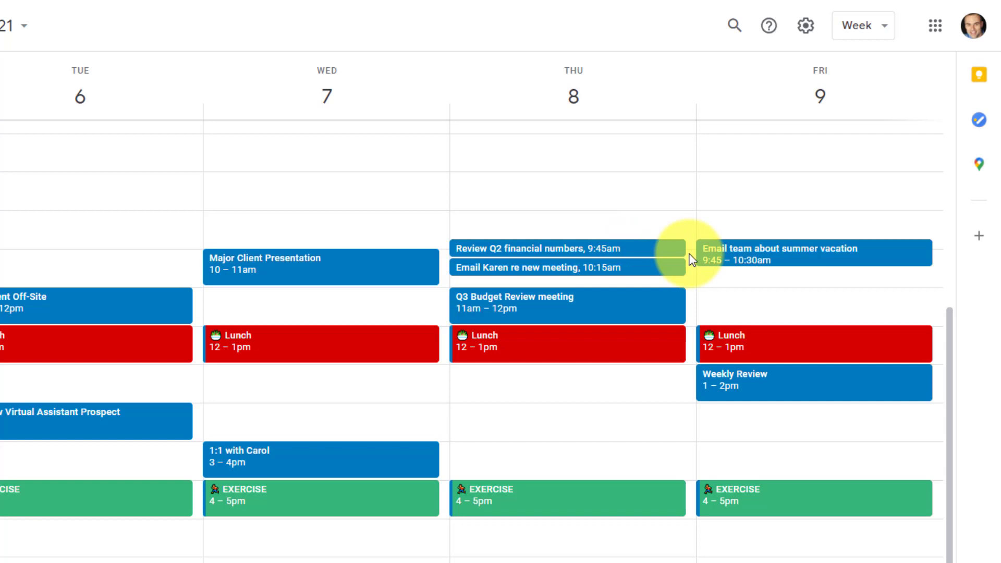
Step: Move Email team about summer vacation to Thursday 9am and the new-meeting email task to Thursday afternoon
left_click_drag(789, 259, 605, 219)
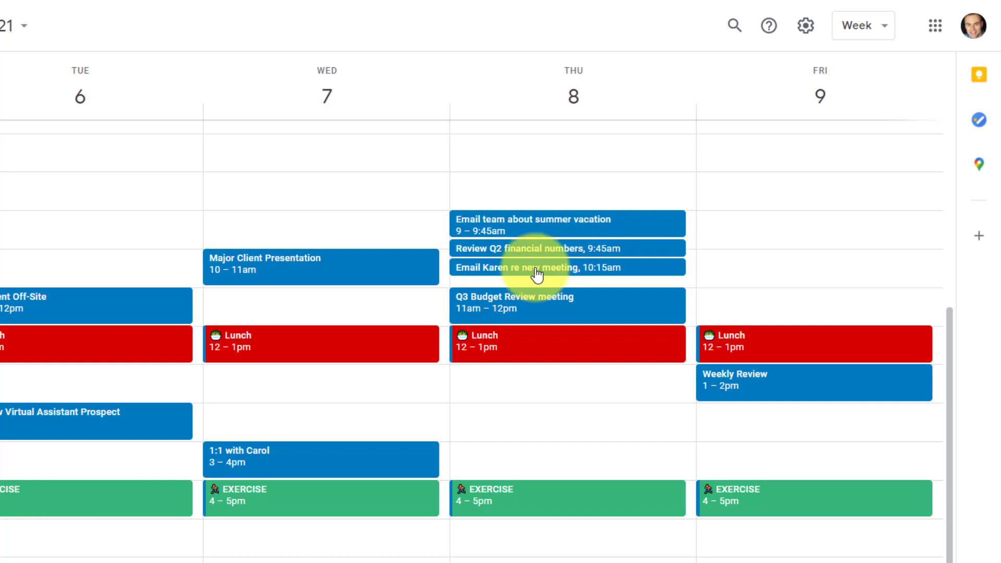
left_click_drag(531, 267, 569, 425)
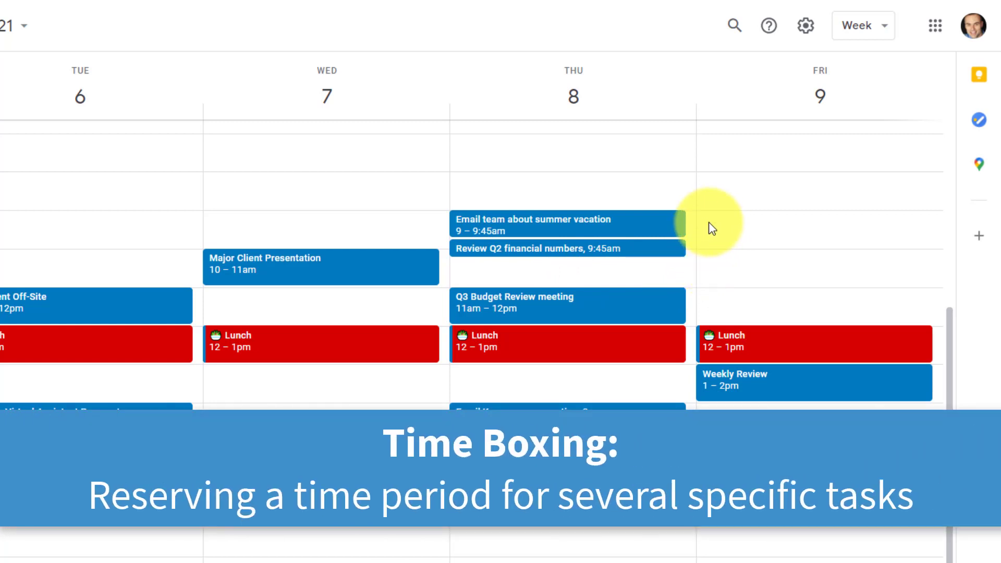
Step: Add a 'Time Boxing' event at Friday 9am and extend it to about 11am
left_click(710, 218)
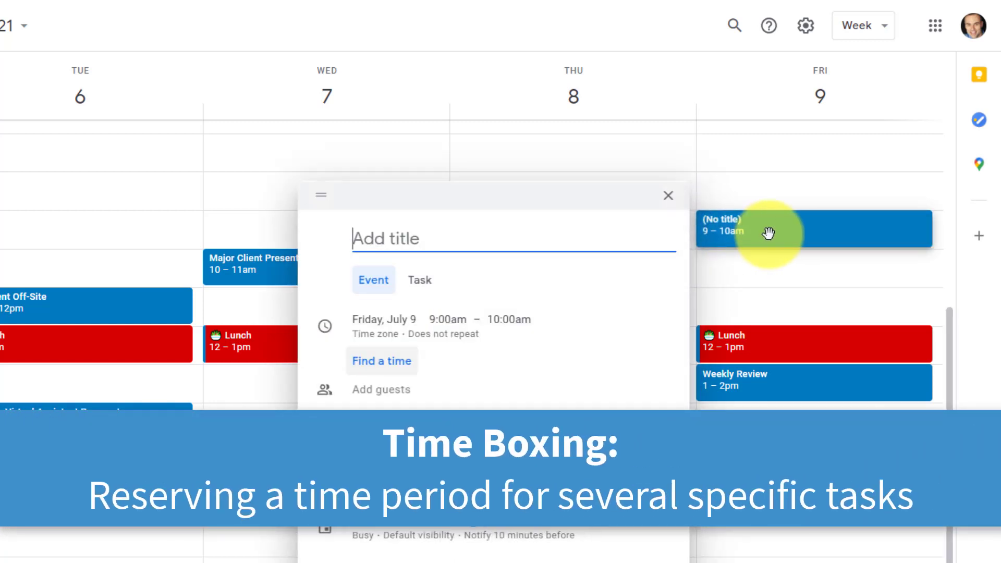
type("Time B")
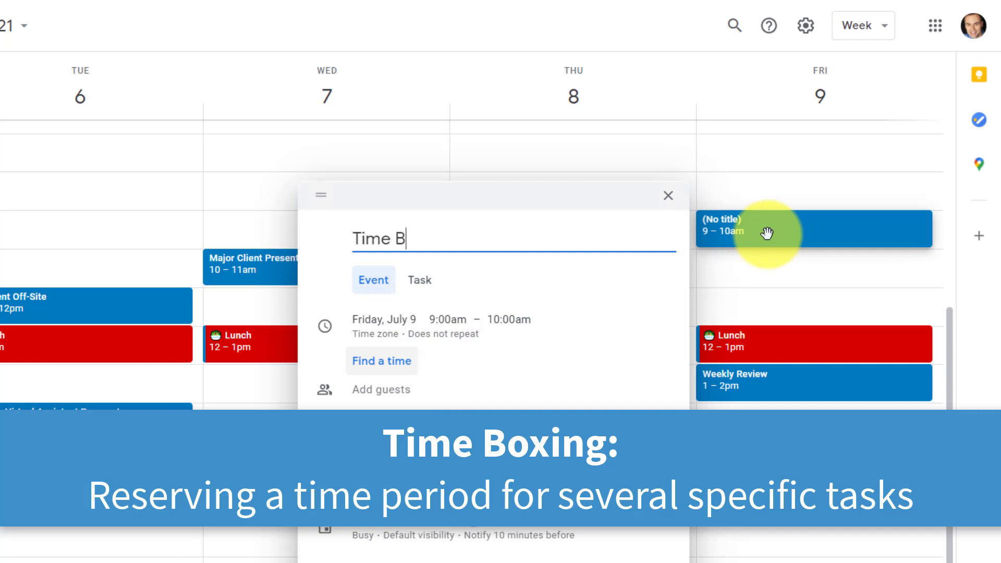
type("oxing")
key("Return")
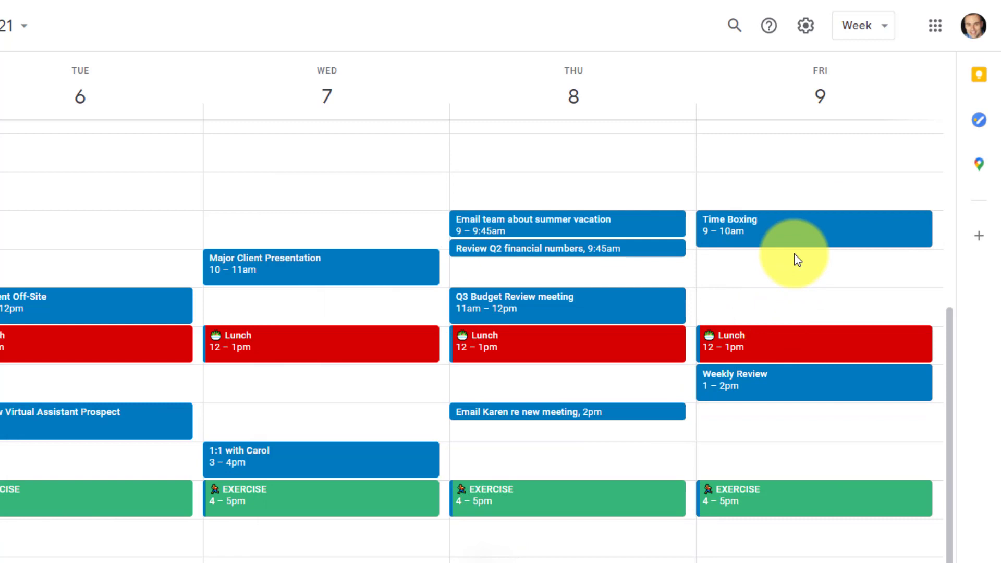
left_click_drag(792, 246, 798, 282)
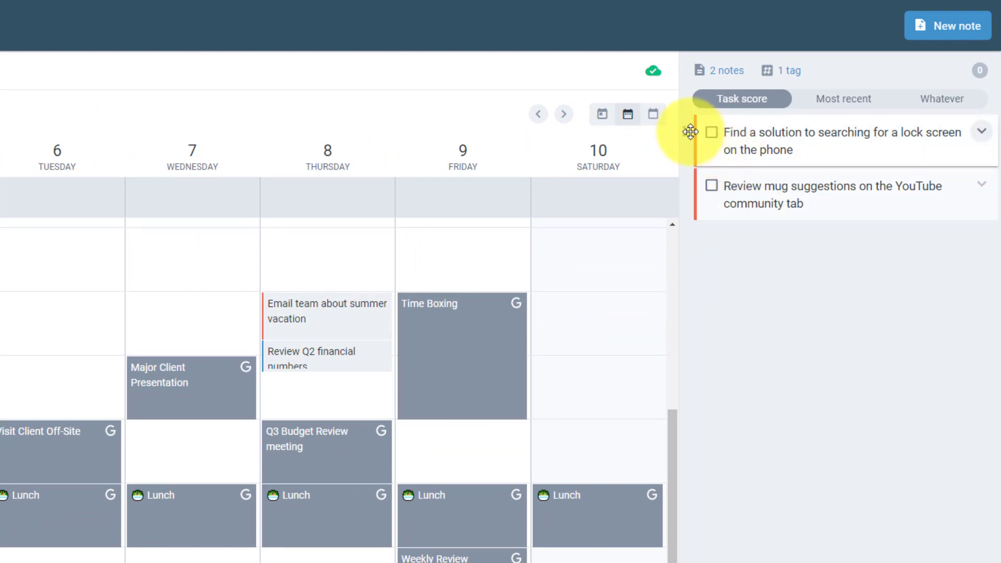
Step: Place the lock screen task beside Time Boxing on Friday and move Review Q2 financial numbers to Friday
left_click_drag(690, 132, 464, 314)
left_click_drag(688, 136, 448, 339)
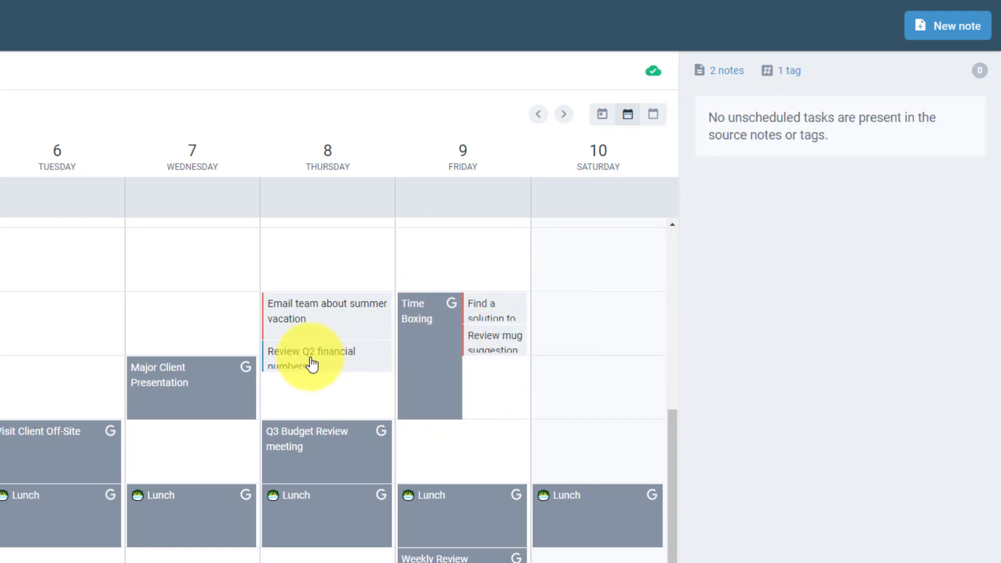
left_click_drag(311, 365, 461, 380)
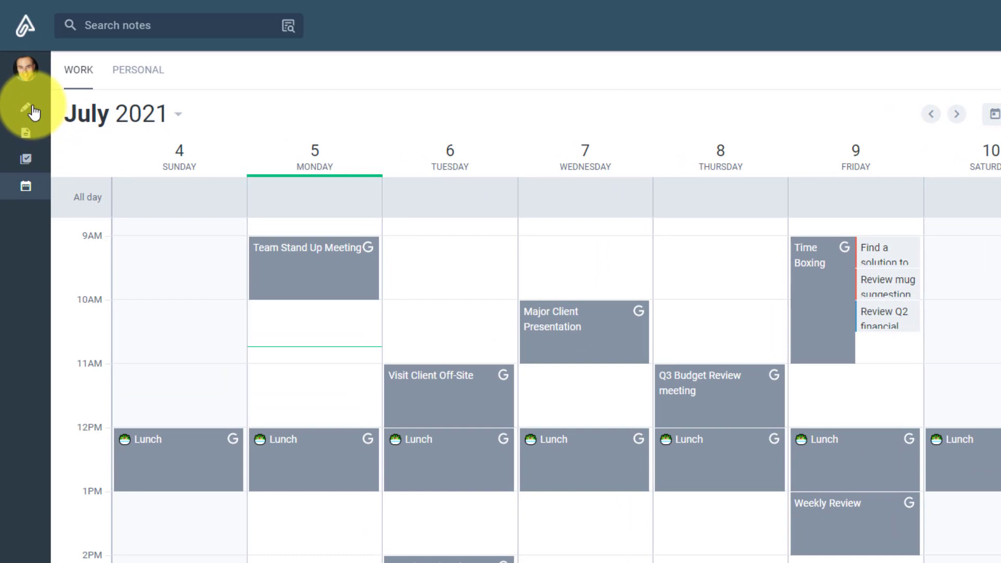
Step: Write a July 5th jot reminding to get back to a colleague about her request, then show the notes list
left_click(23, 28)
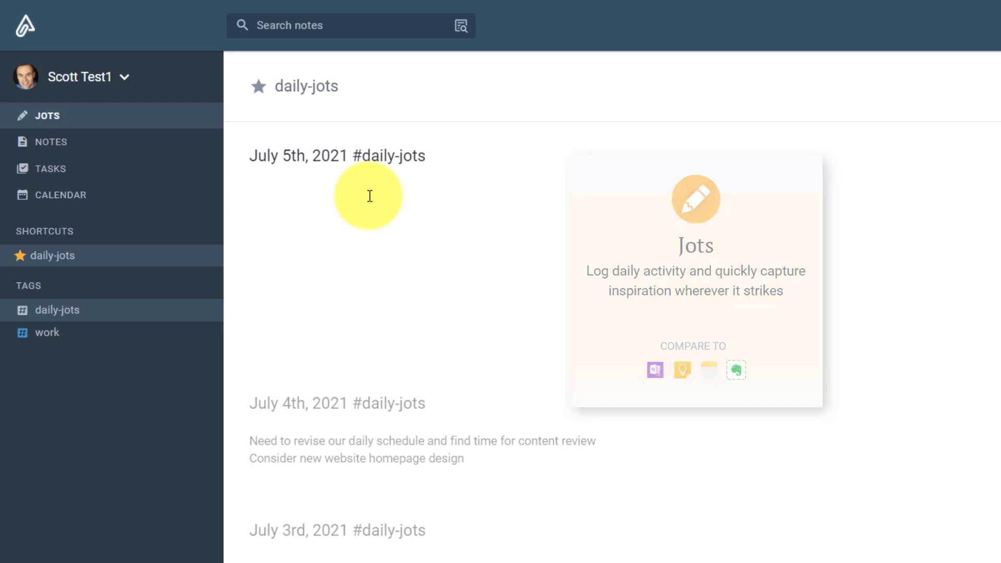
type("back to ")
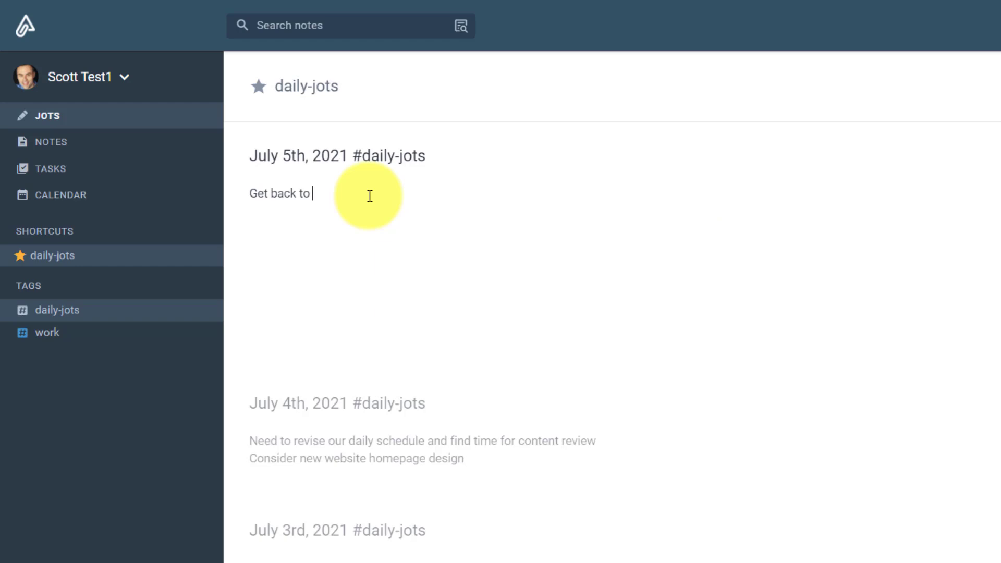
type("Karen about her re")
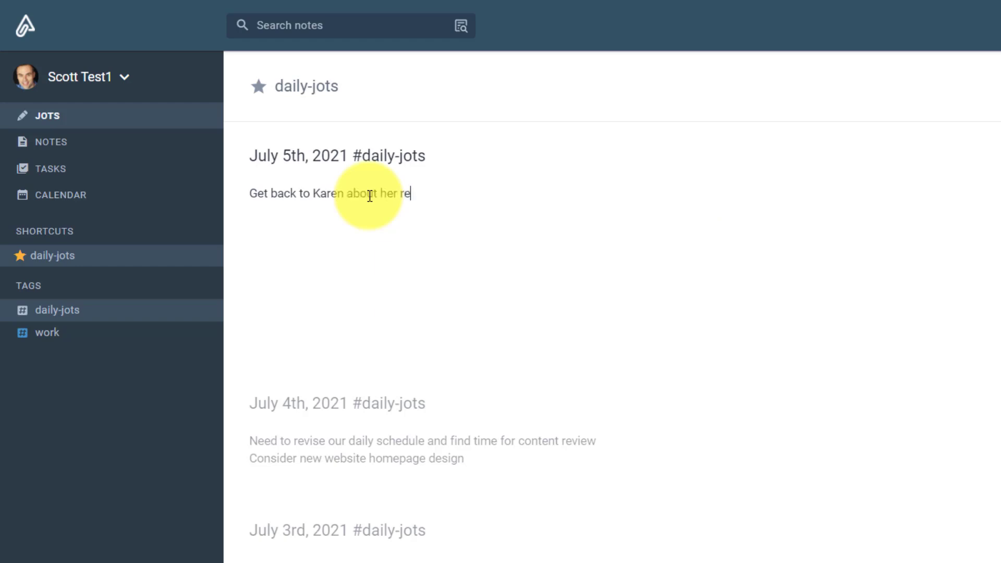
type("quest")
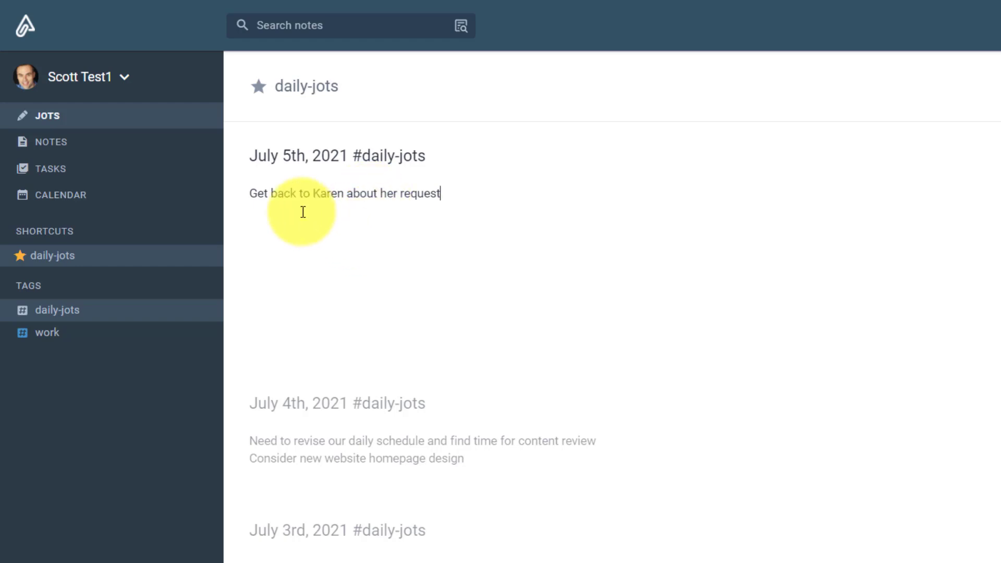
left_click(61, 149)
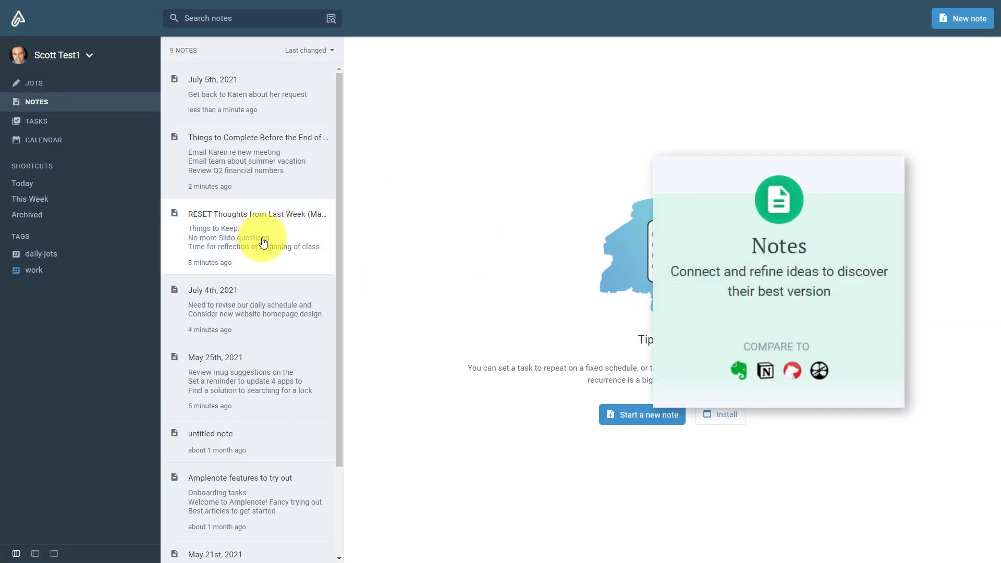
Step: Open the RESET Thoughts from Last Week note and preview the summer vacation and new meeting footnotes
left_click(225, 241)
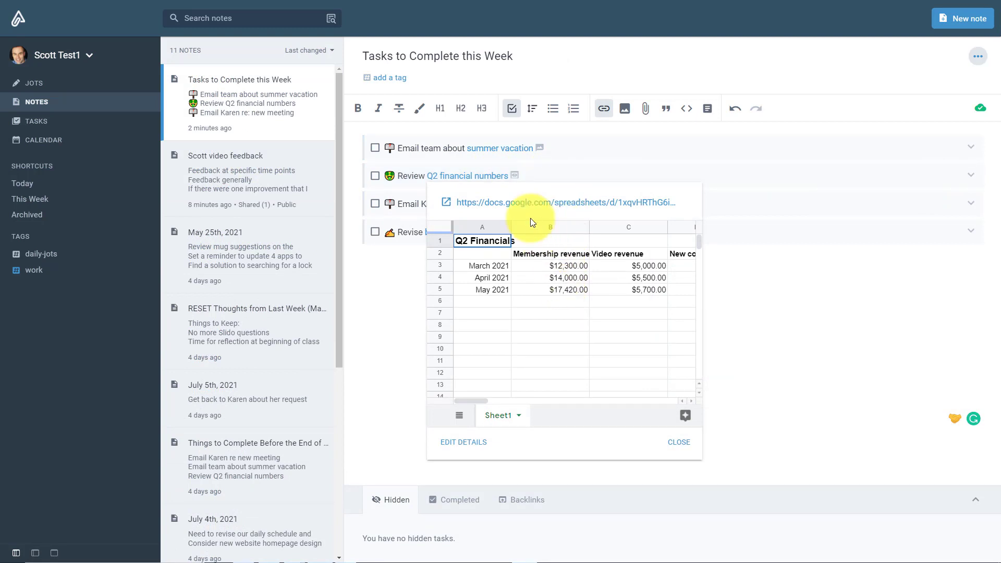
left_click(506, 151)
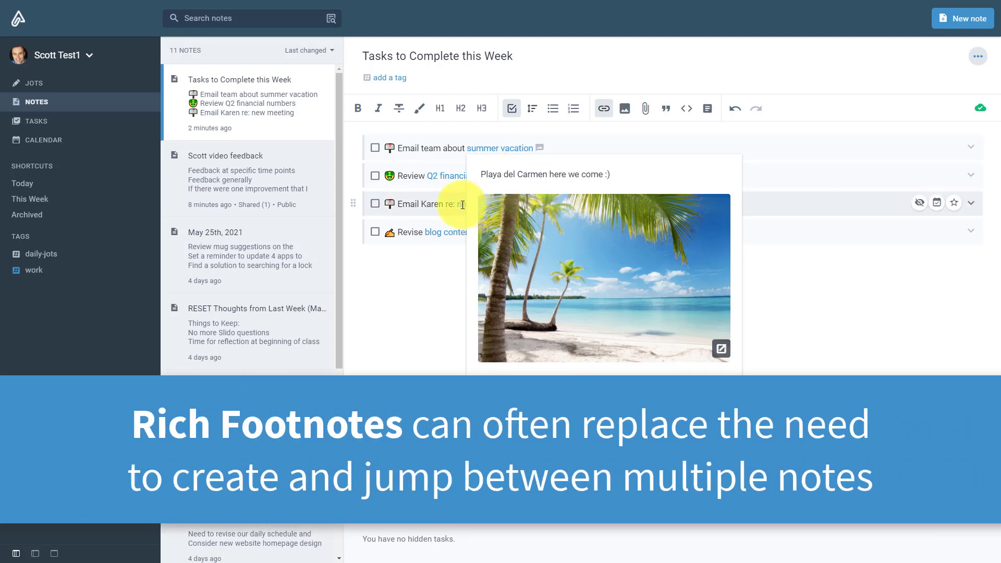
left_click(463, 205)
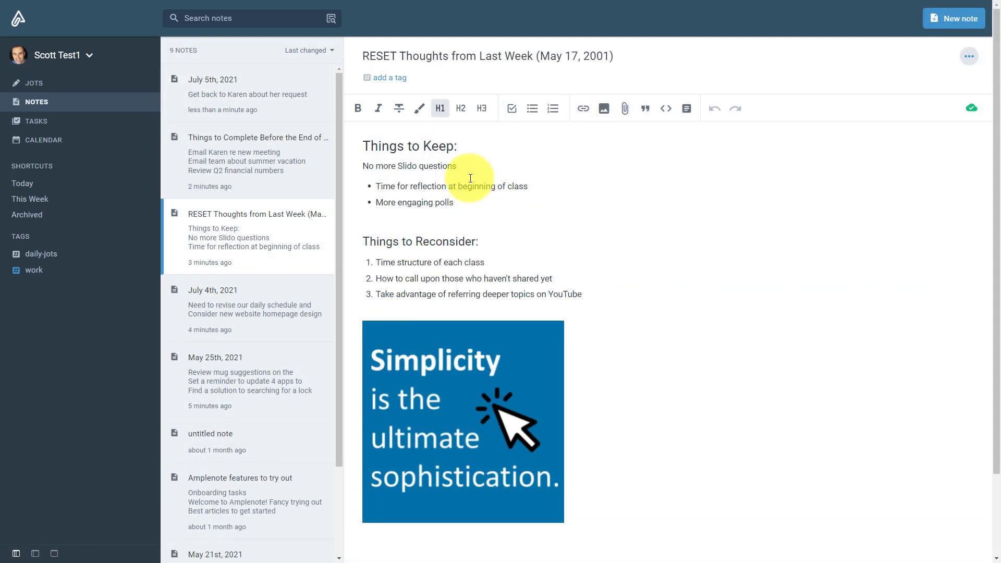
Step: Convert the 'Time for reflection at beginning of class' bullet into a task and view all tasks
left_click(439, 186)
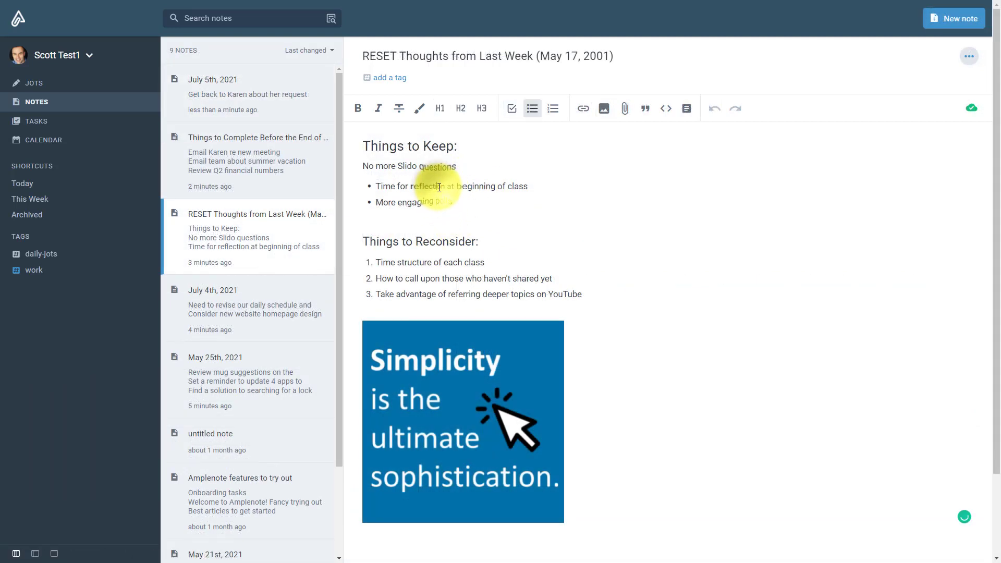
left_click(512, 110)
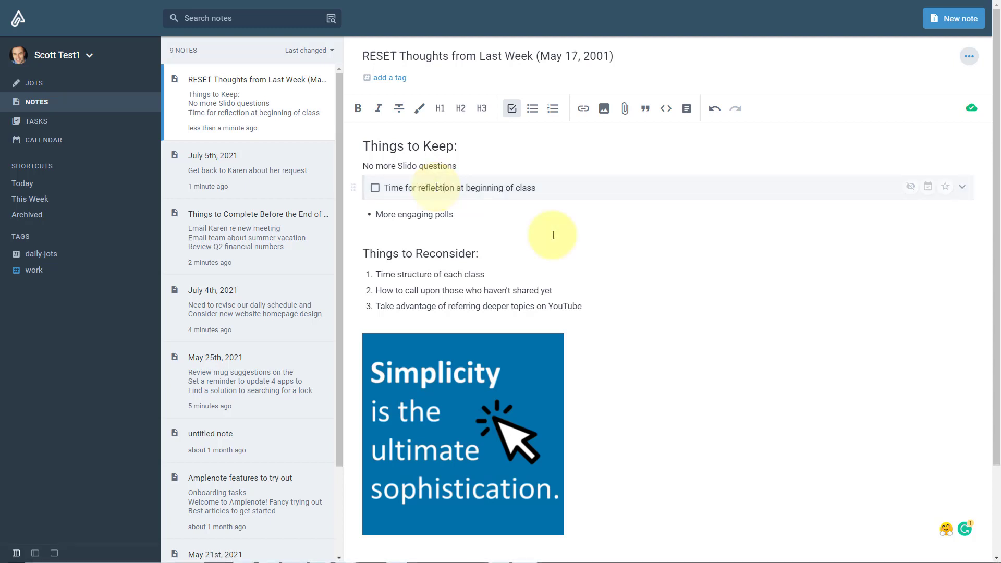
left_click(29, 123)
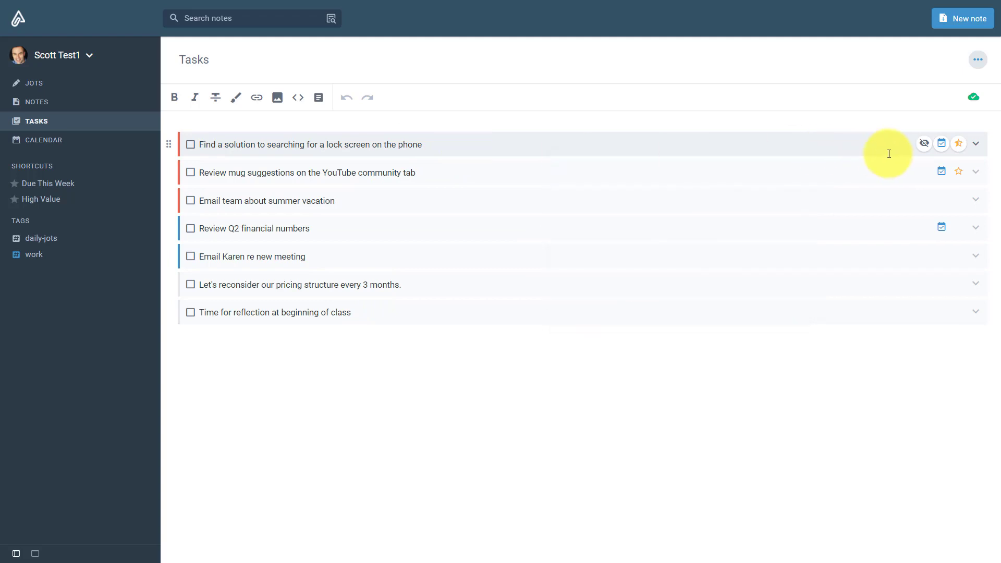
Step: Set the lock-screen task to Important, 60 min duration, starting today (Jul 5)
left_click(975, 143)
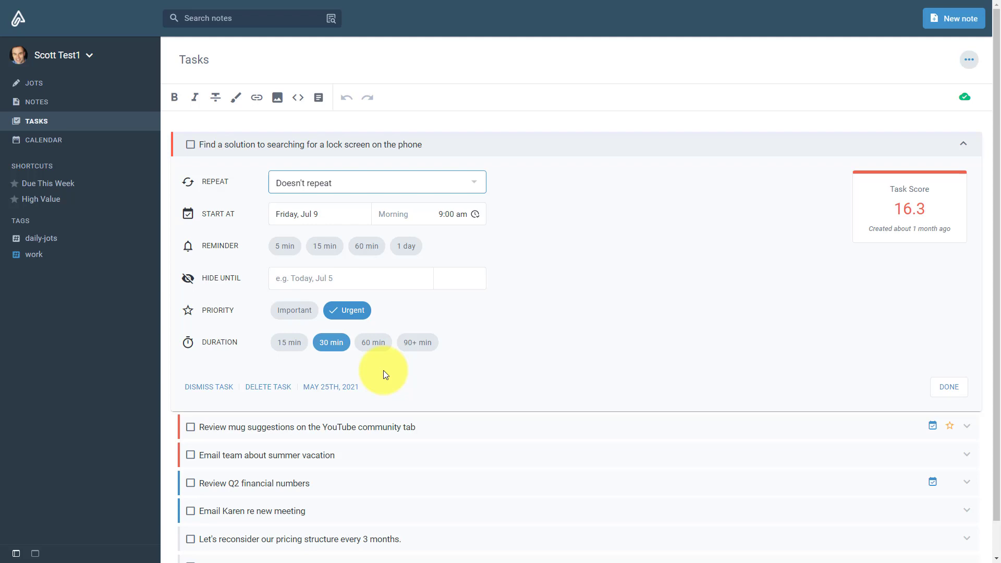
scroll(383, 370, "down", 1)
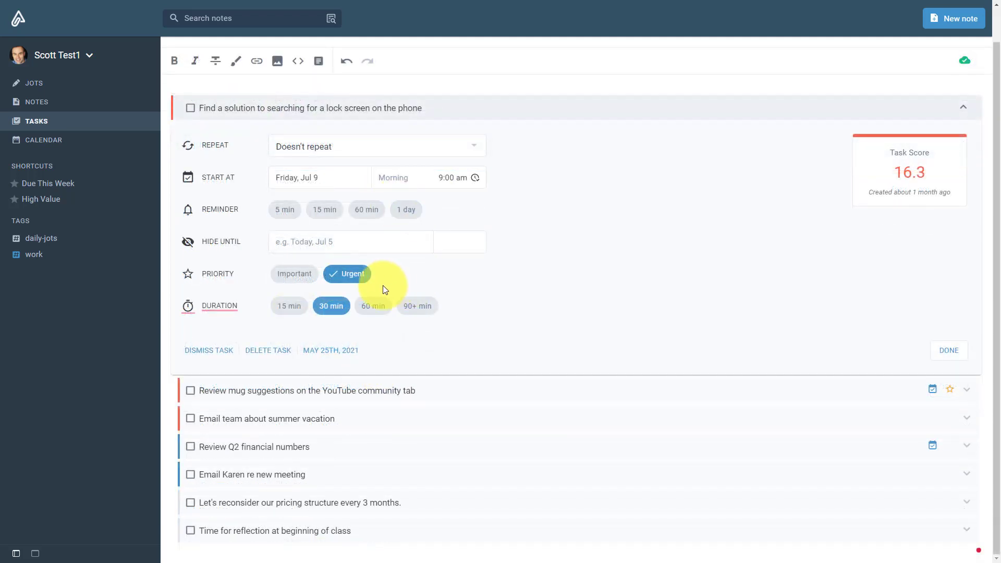
left_click(297, 275)
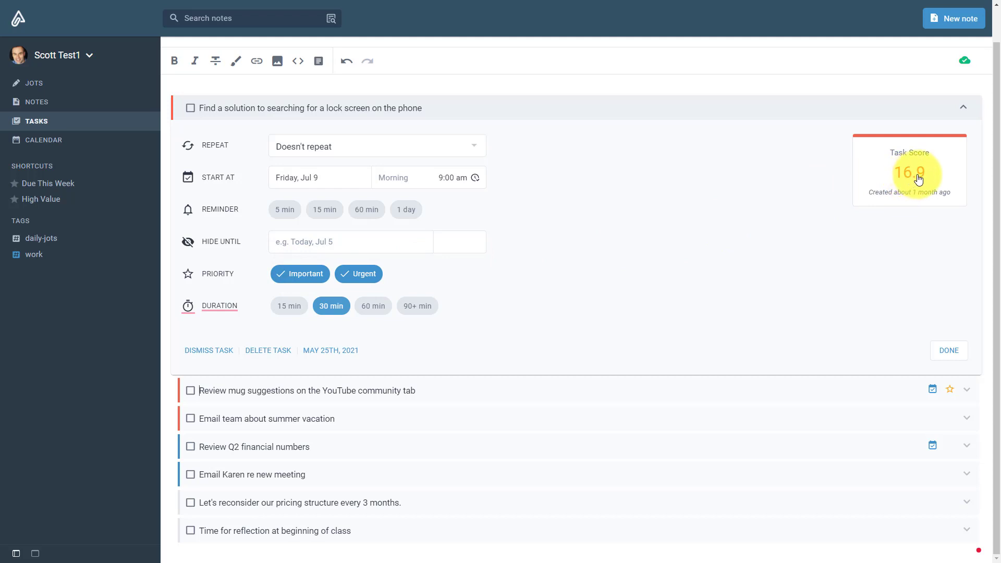
left_click(370, 307)
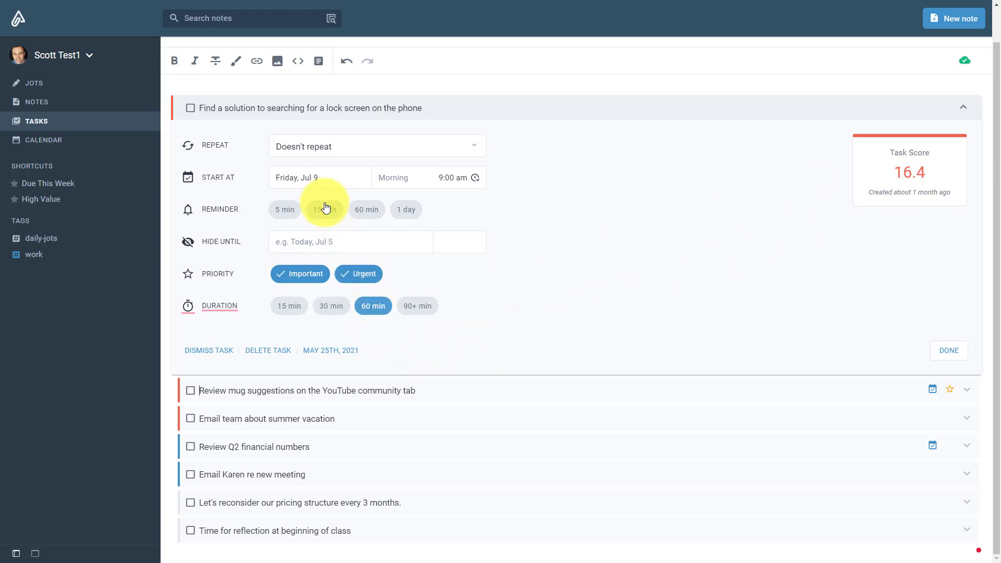
left_click(290, 177)
left_click(293, 230)
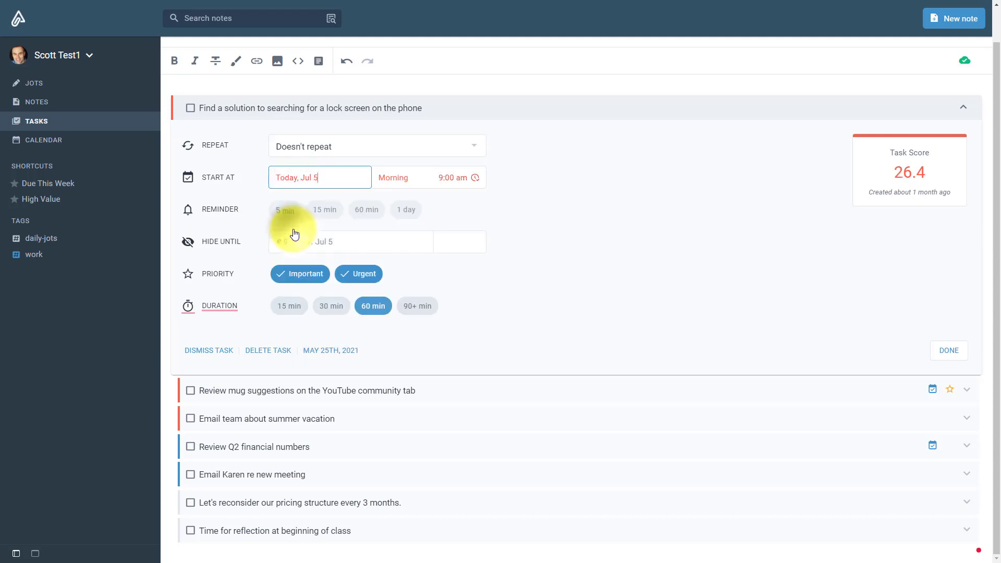
left_click(586, 187)
mouse_move(902, 196)
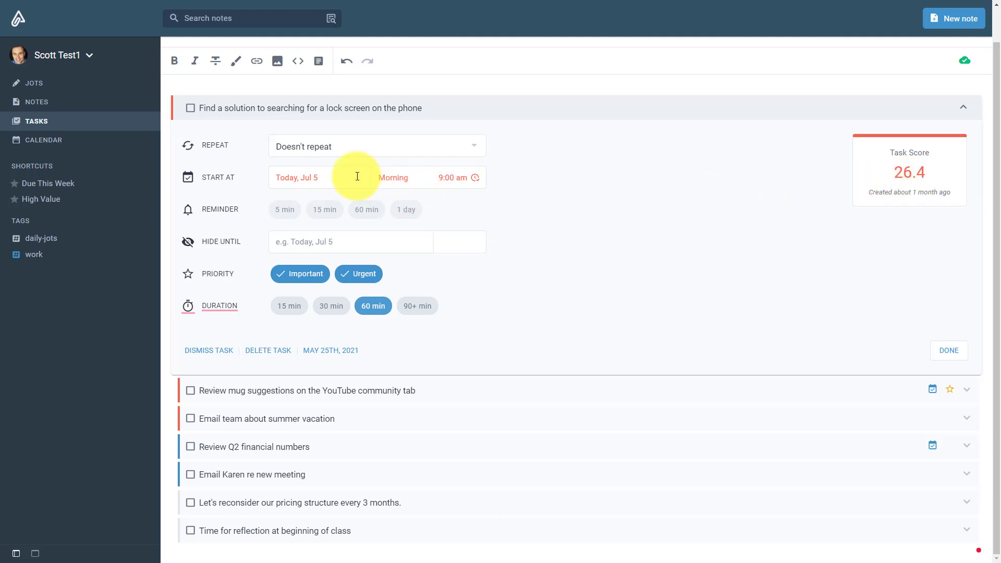
left_click(964, 108)
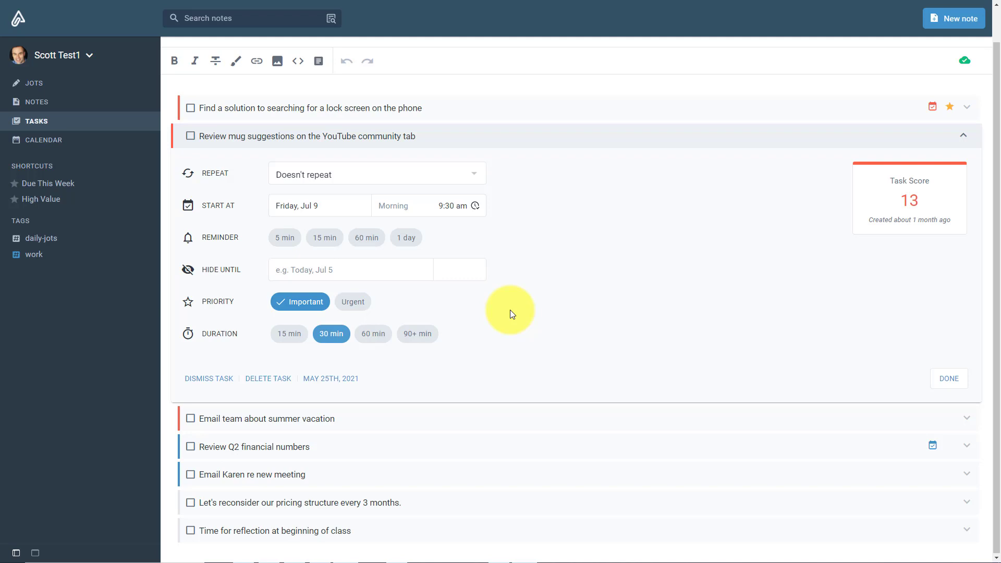
Step: Show the July 4–10, 2021 week calendar with the three unscheduled tasks beside it
left_click(40, 139)
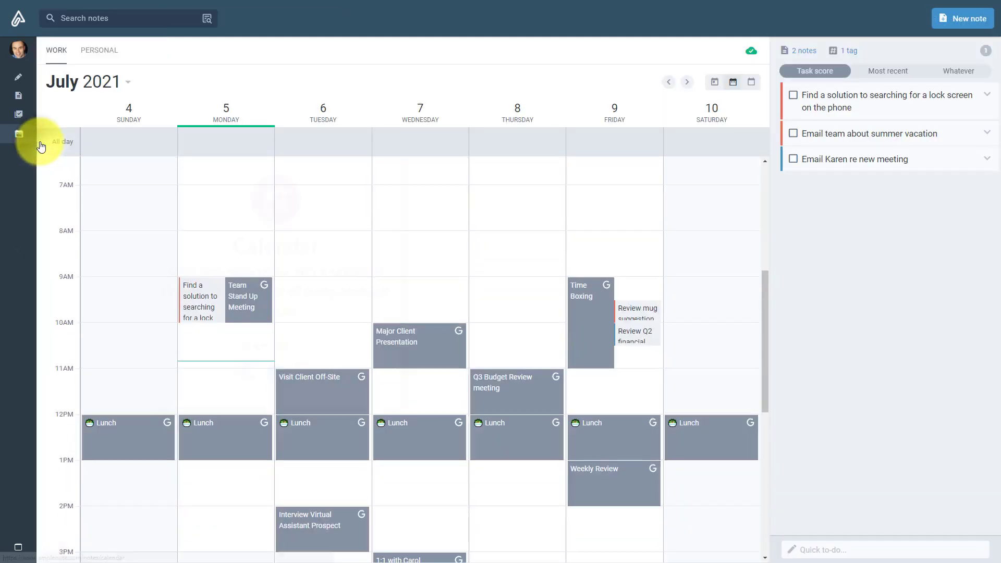